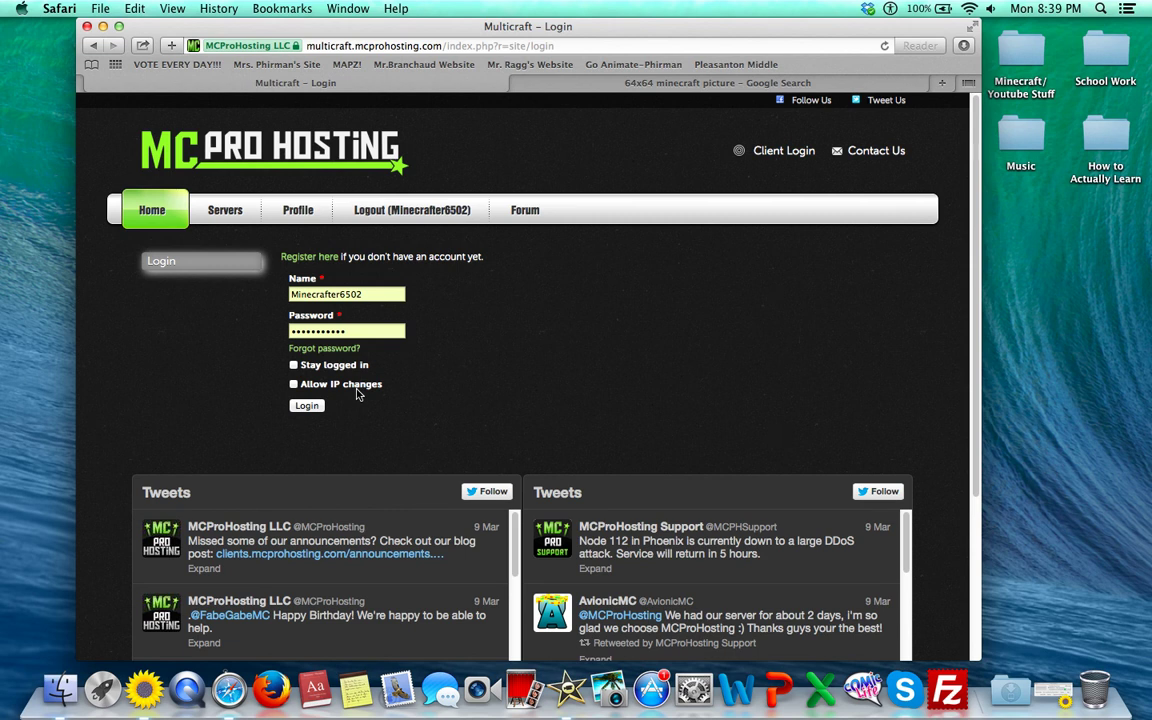
Step: Log in to the Multicraft control panel with the prefilled account details and look over the server's overview page
click(305, 407)
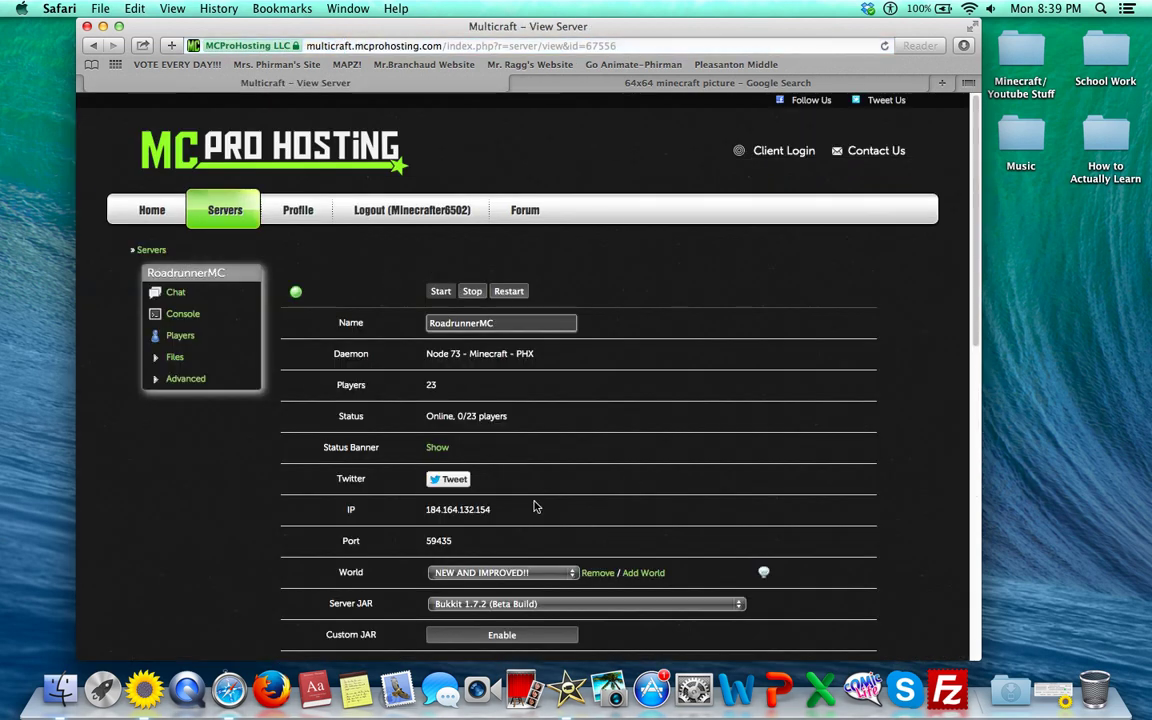
scroll(376, 424, down, 10)
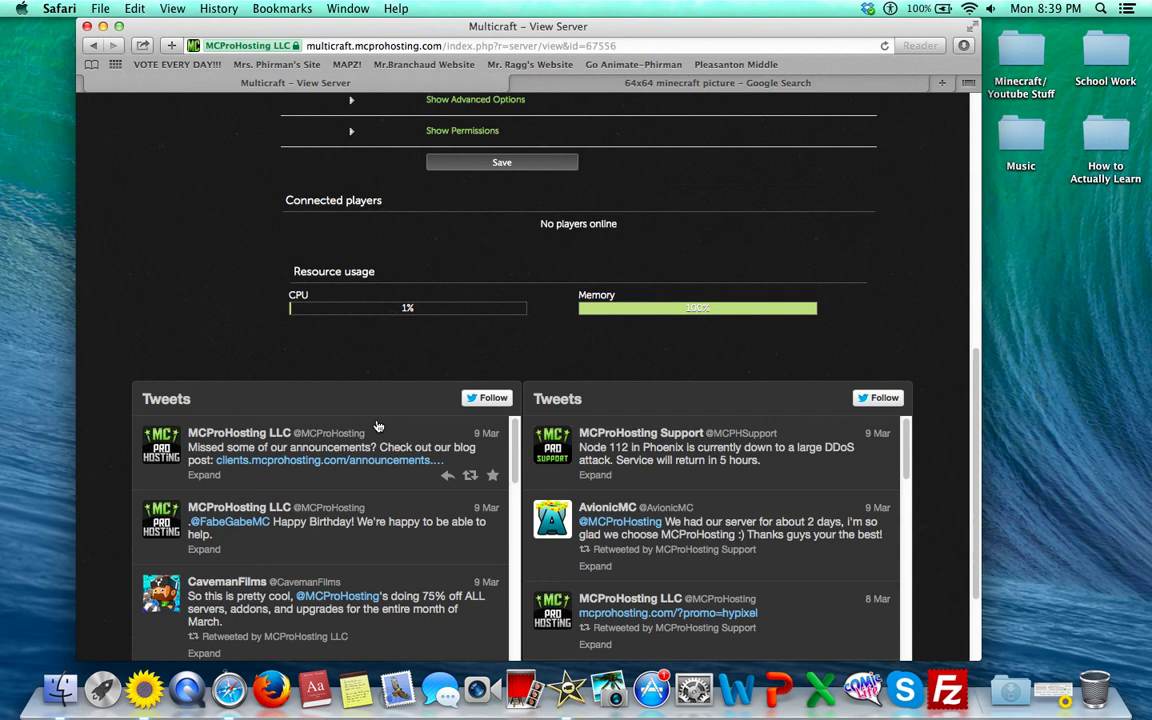
scroll(376, 424, up, 10)
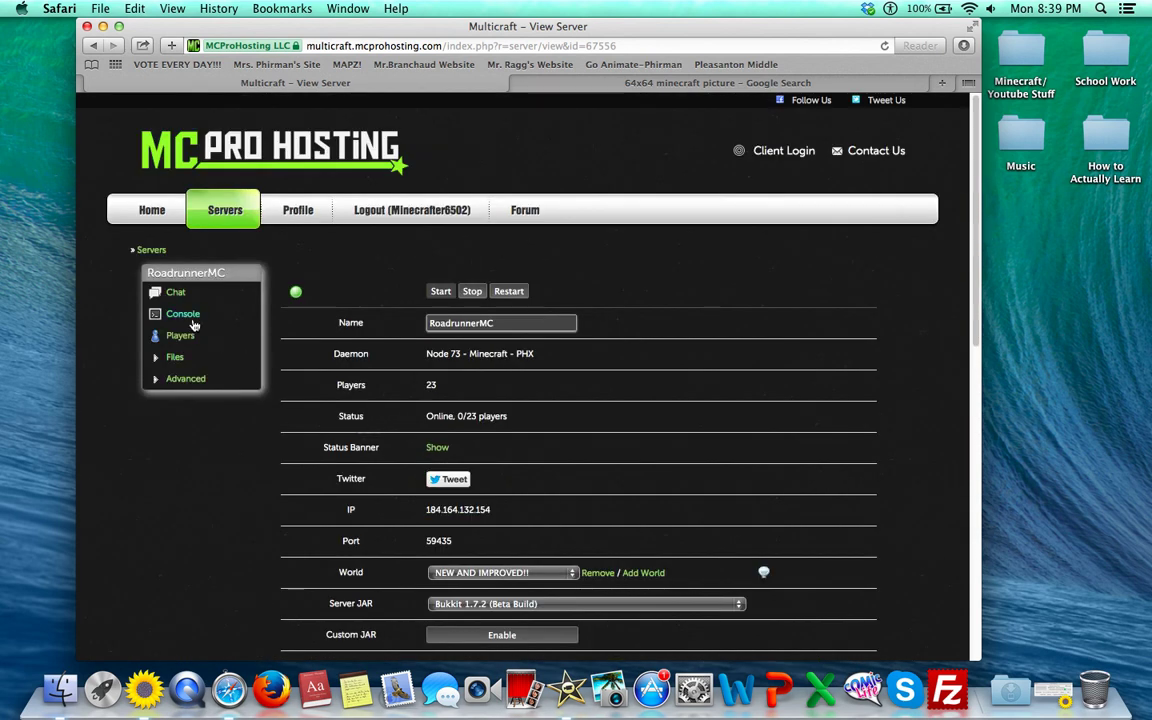
Step: Open the RoadrunnerMC server's FTP file access, log in with the Multicraft password and look through the root directory
click(180, 358)
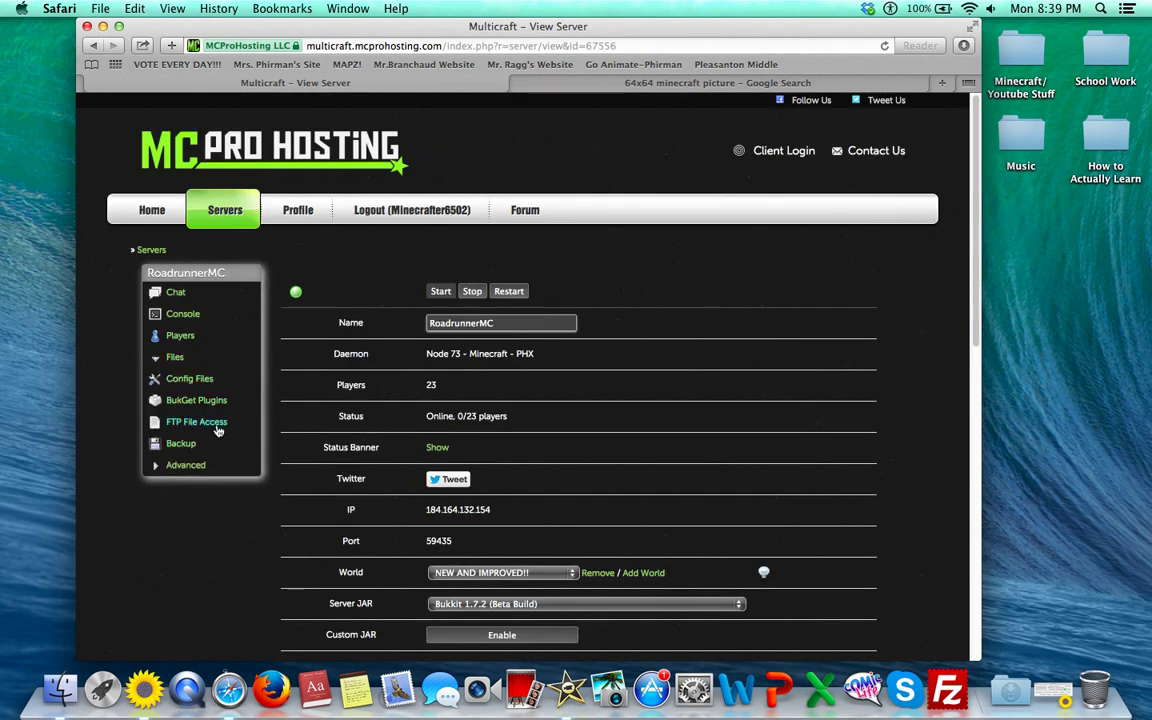
click(222, 423)
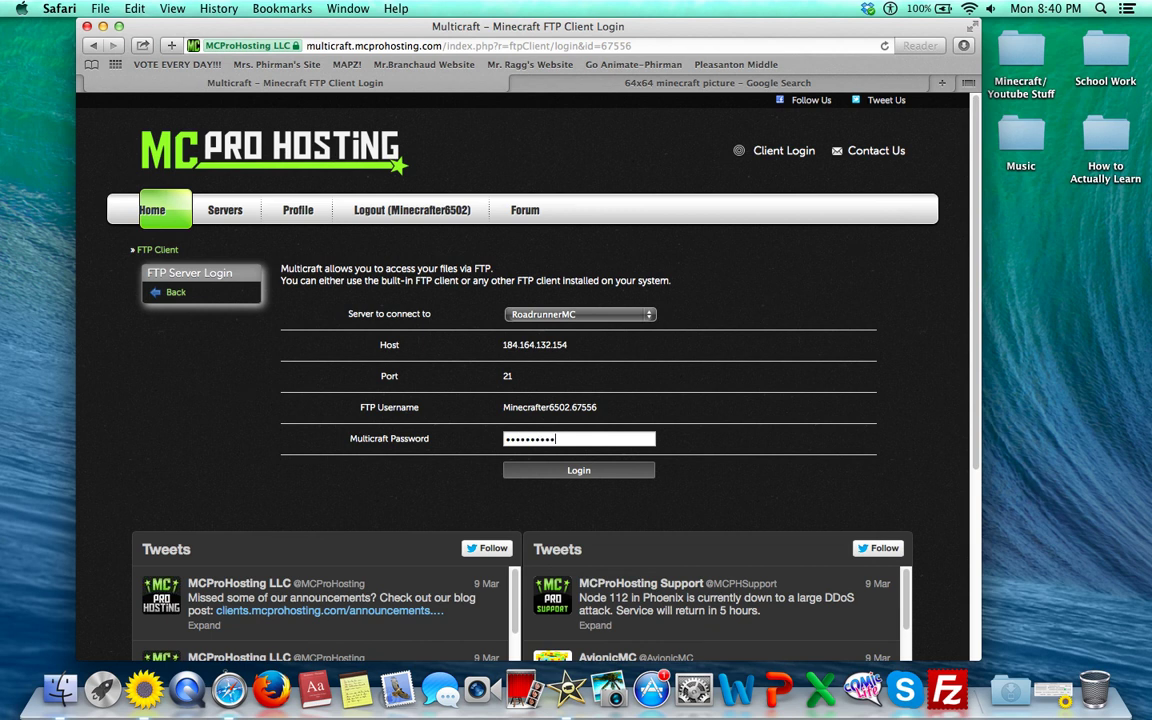
key(Return)
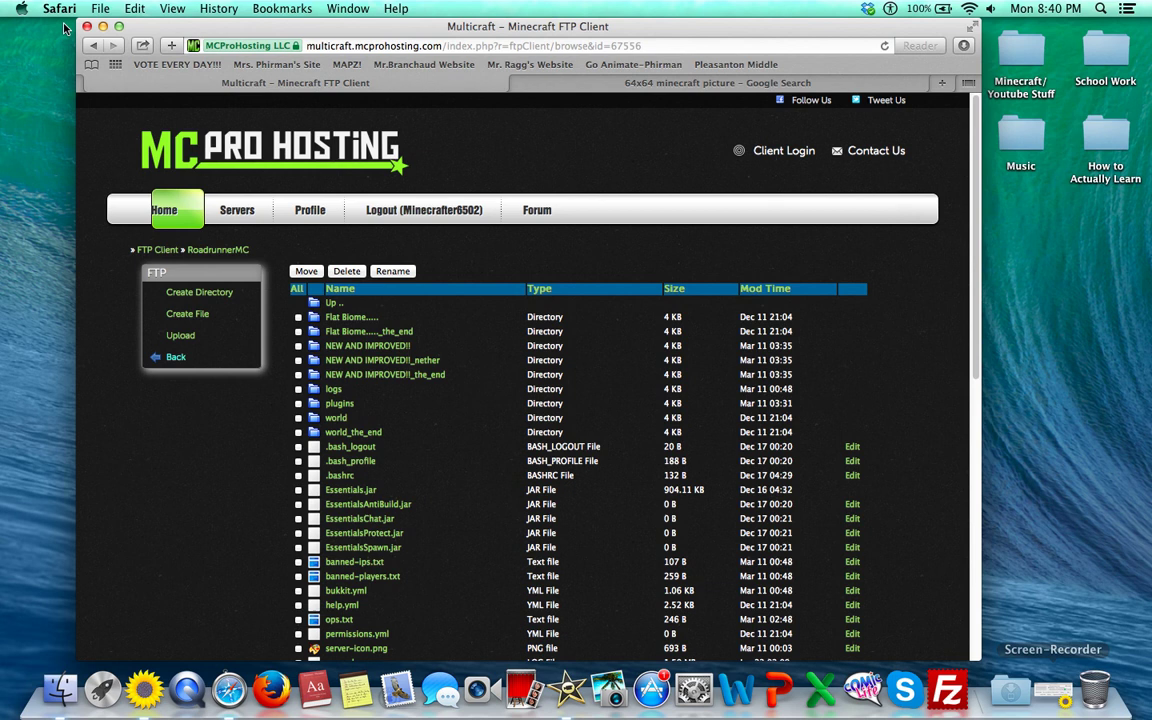
scroll(452, 640, down, 2)
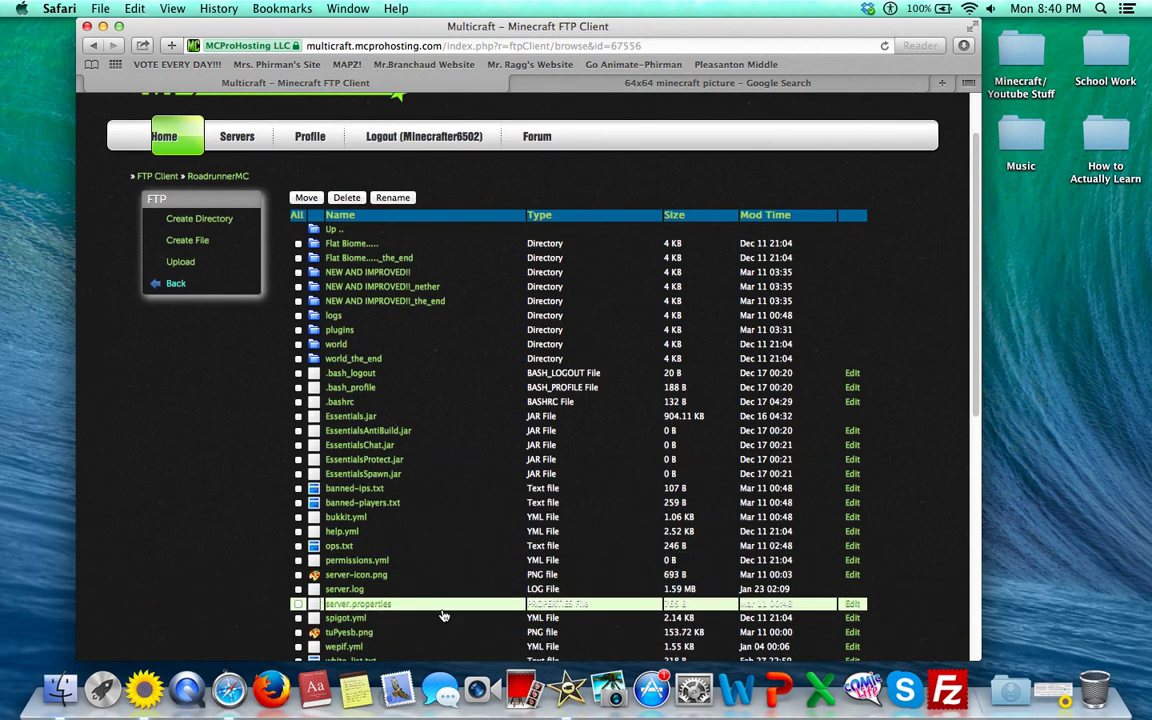
scroll(466, 460, up, 2)
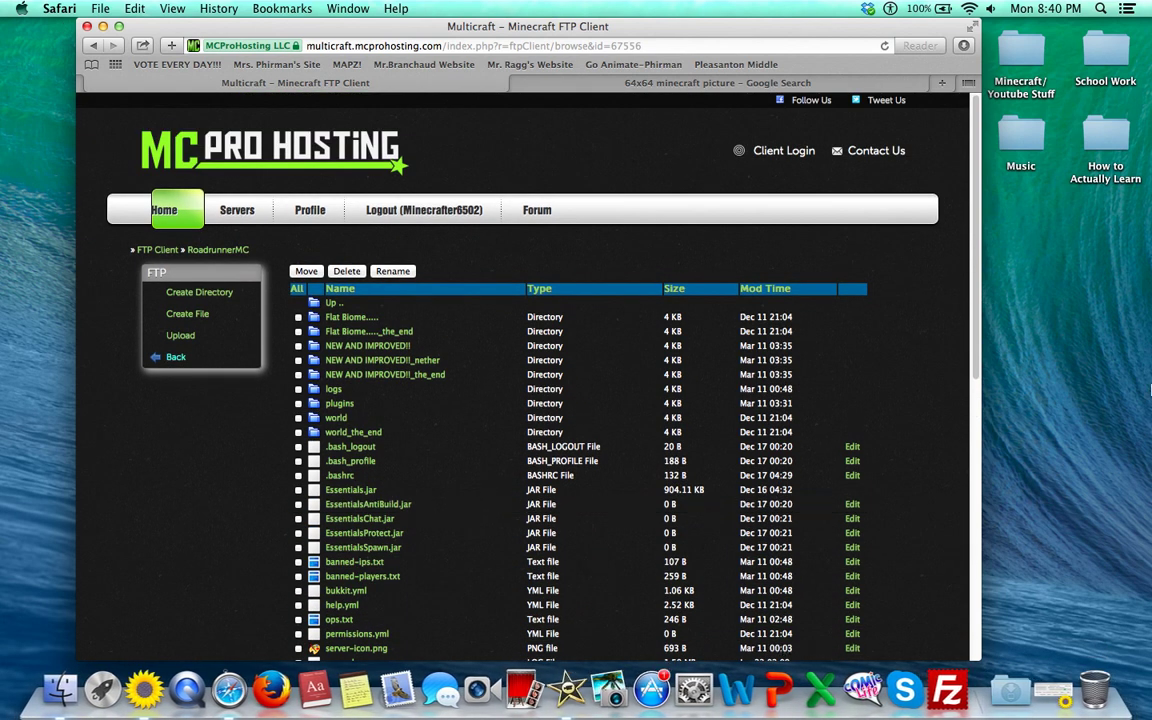
Step: Save the green creeper face picture from the "64x64 minecraft picture" image results to the desktop
click(612, 88)
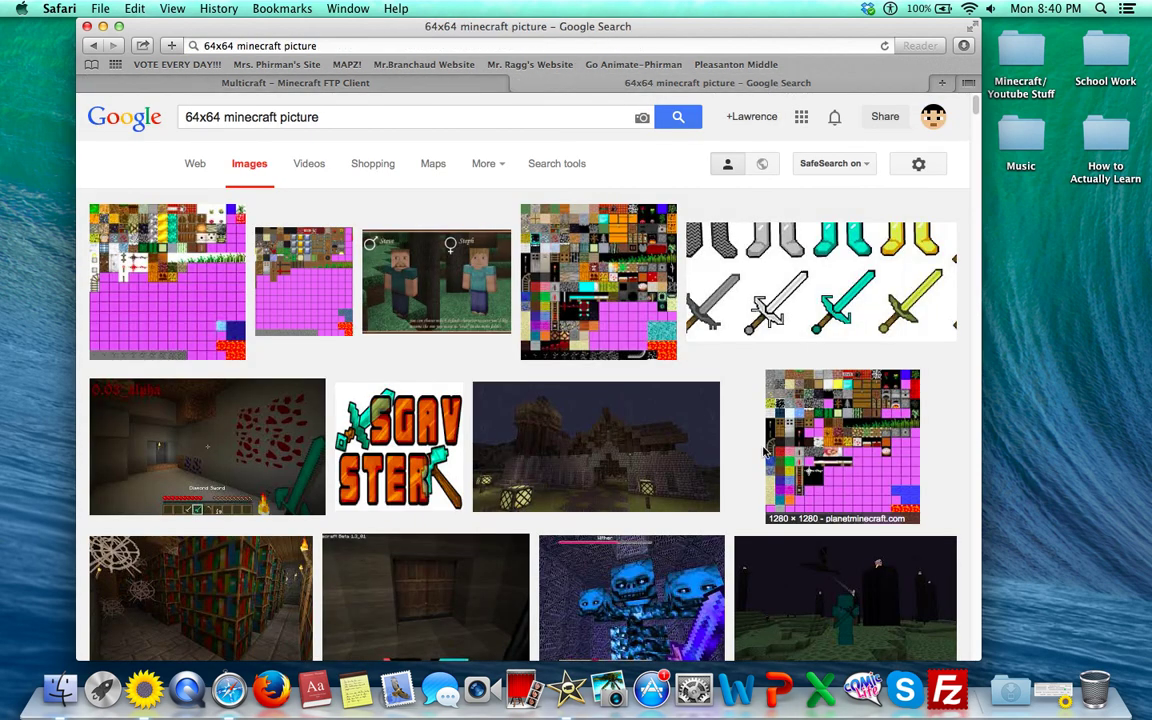
scroll(688, 410, down, 5)
drag(706, 522, 1068, 340)
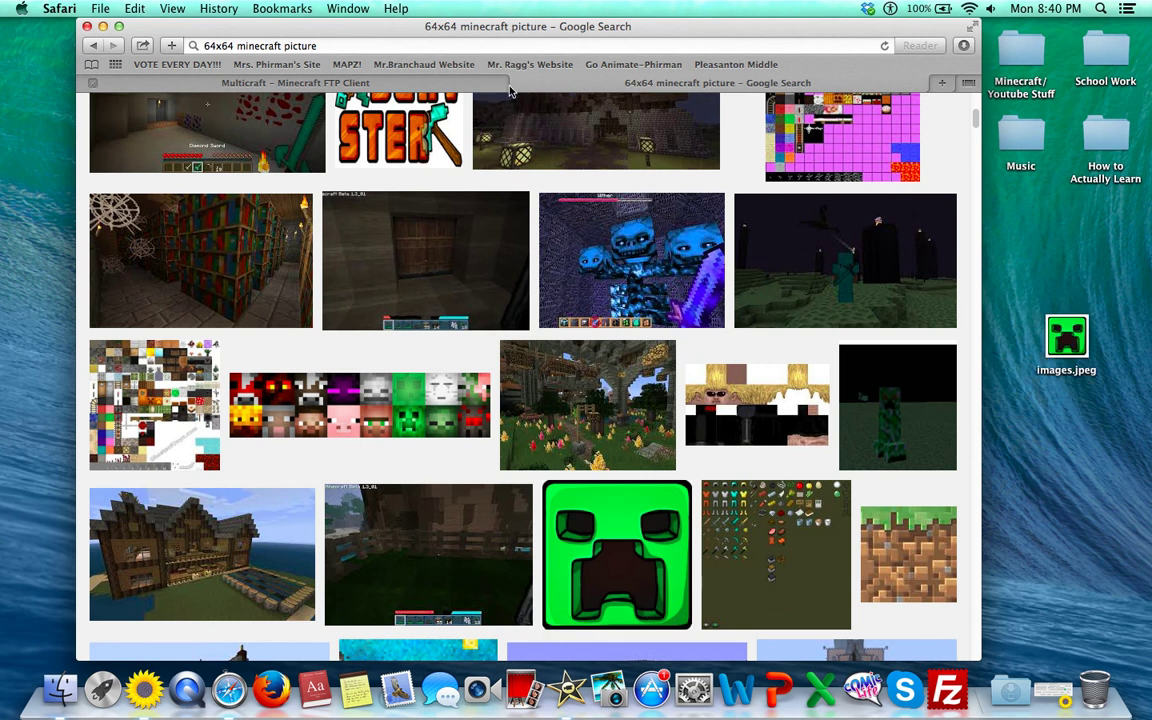
Step: Upload images.jpeg from the Desktop folder to the server's root directory through the web FTP client
click(469, 80)
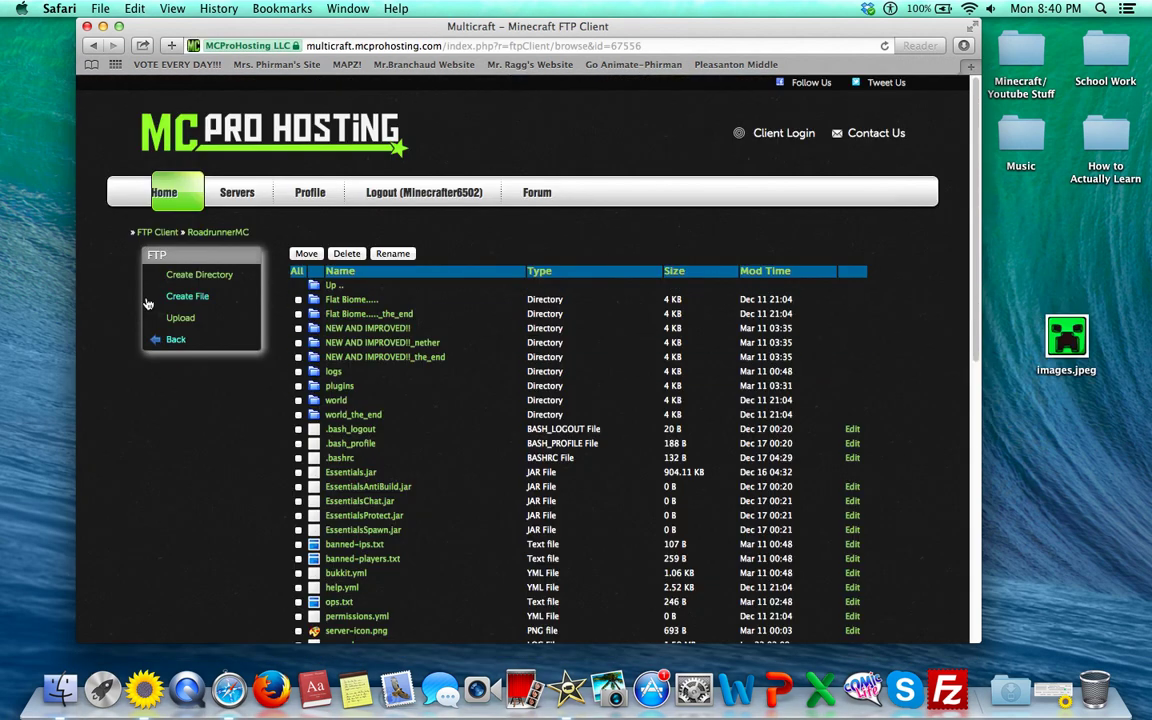
click(184, 322)
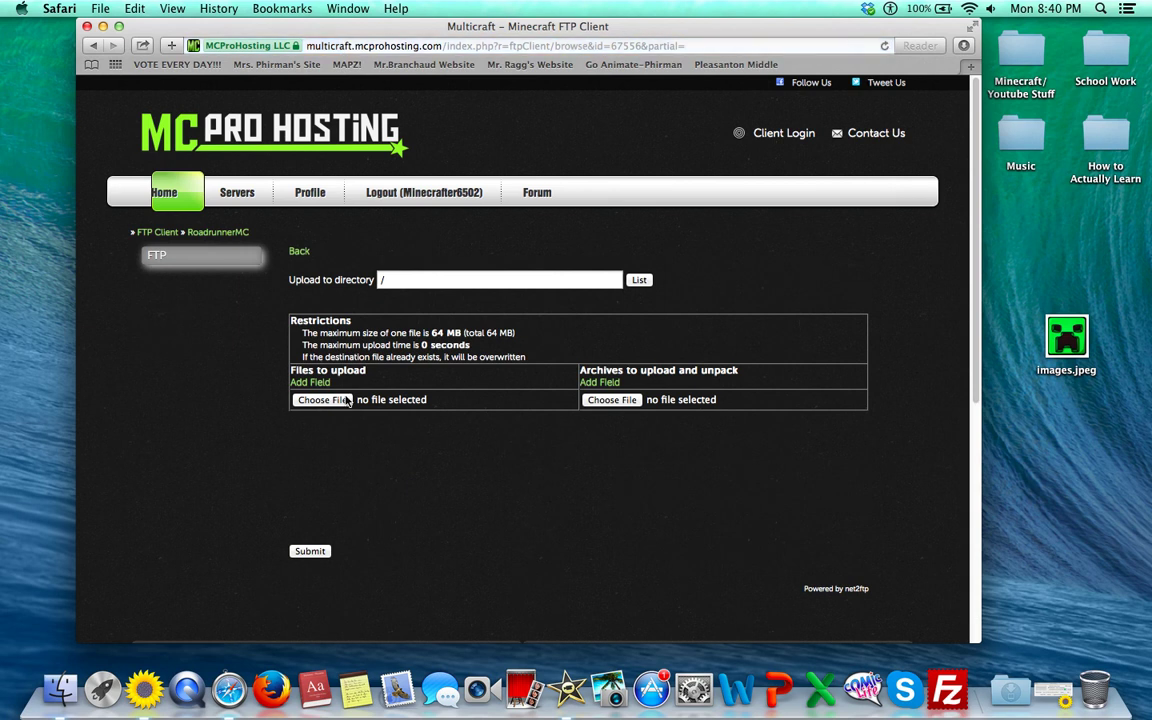
click(322, 399)
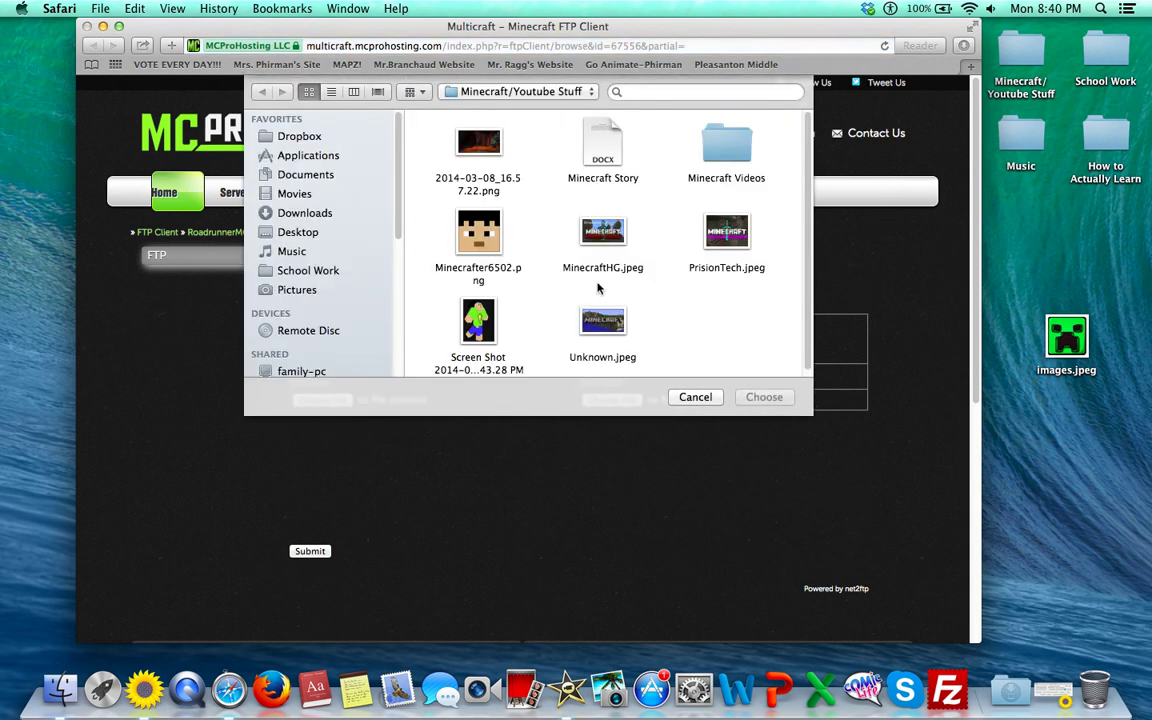
scroll(615, 284, down, 1)
click(310, 212)
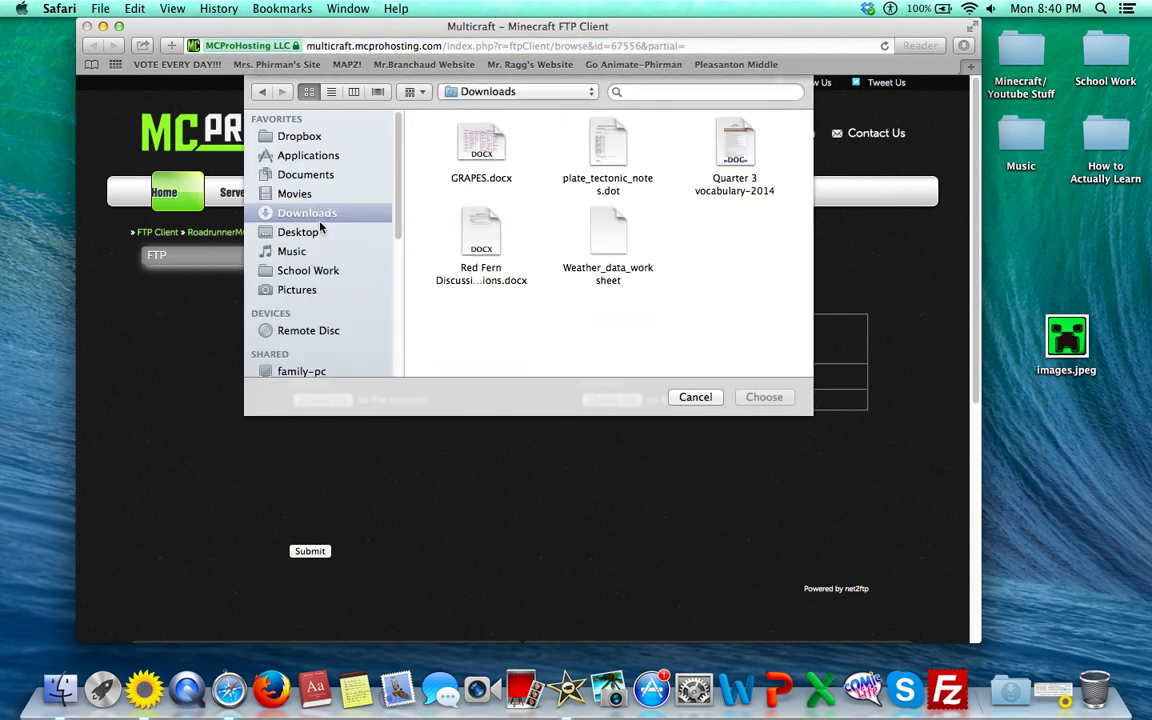
click(330, 233)
click(608, 145)
click(764, 397)
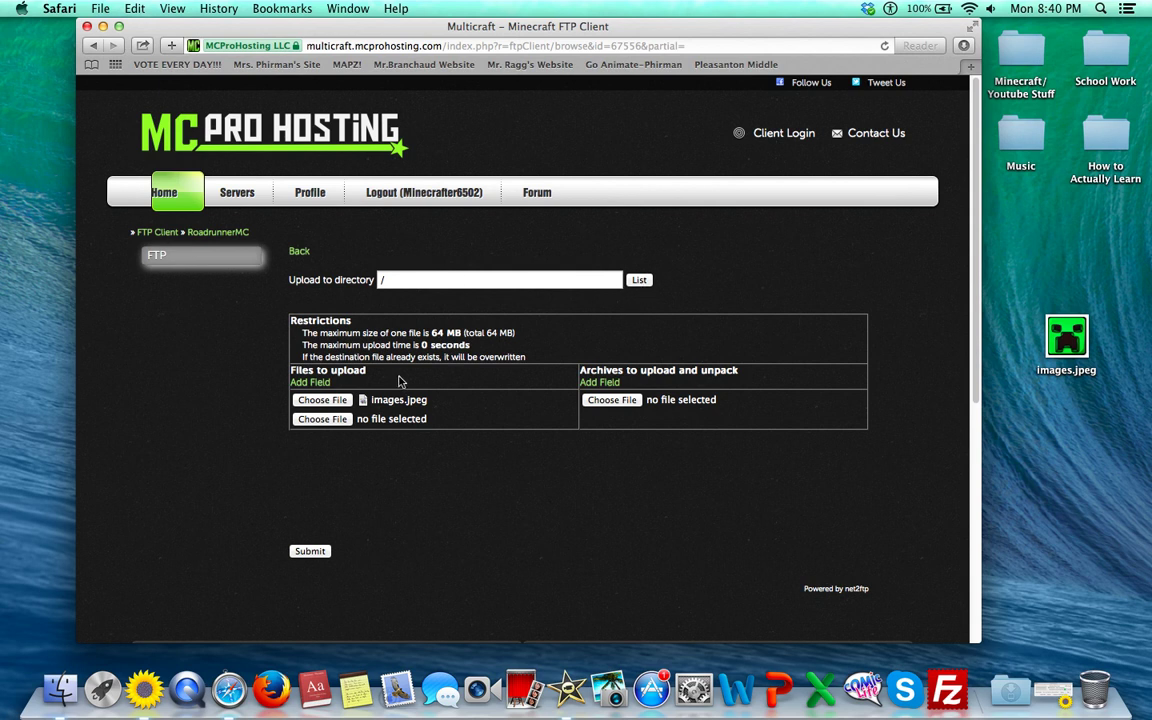
click(328, 551)
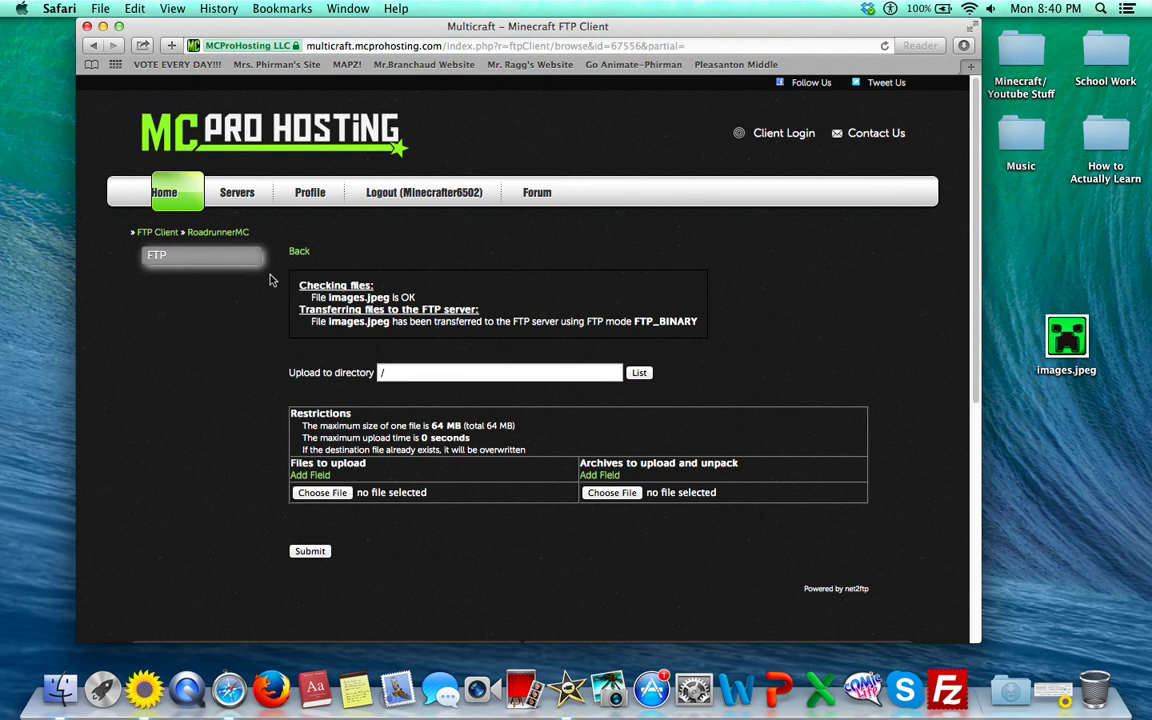
Step: Go back to the FTP file list, choose images.jpeg for renaming and enter server-icon.jpeg as its new name
click(300, 253)
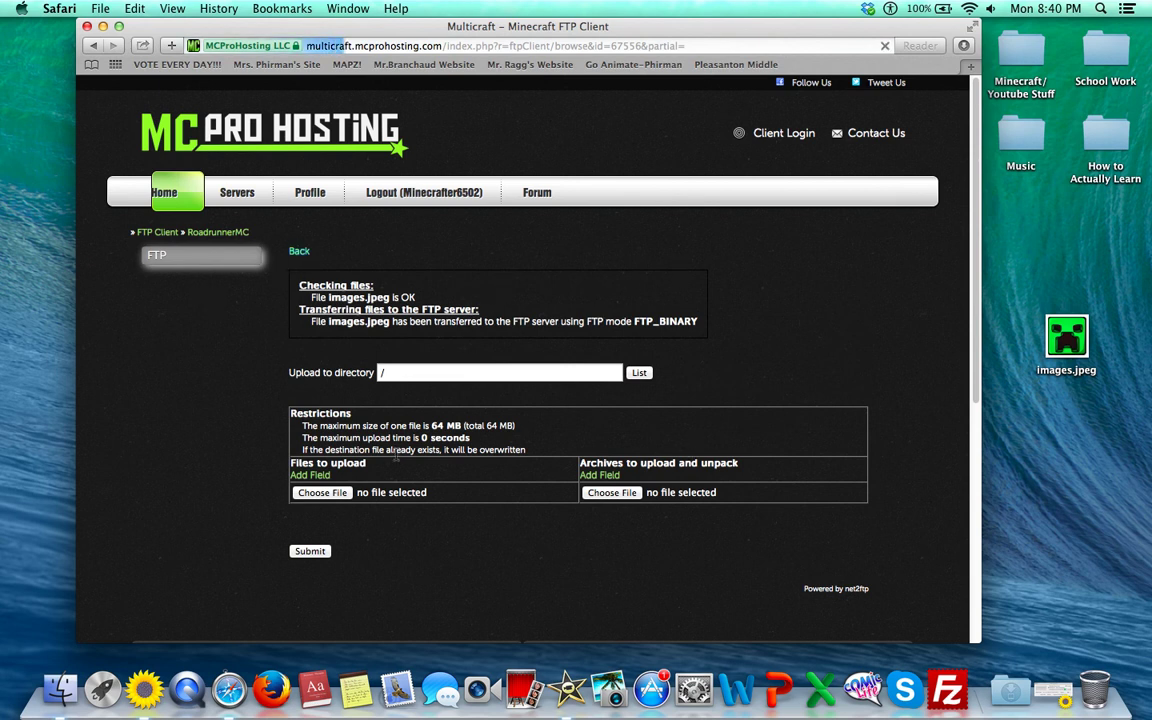
scroll(432, 522, down, 5)
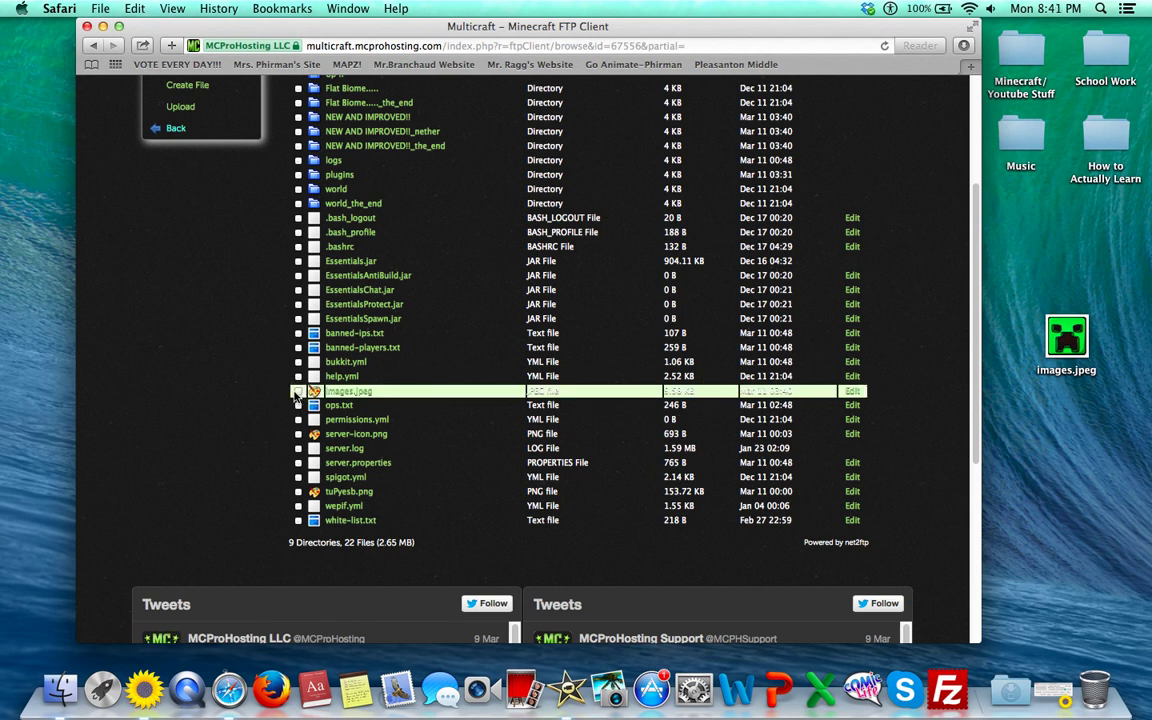
click(297, 392)
scroll(330, 300, up, 5)
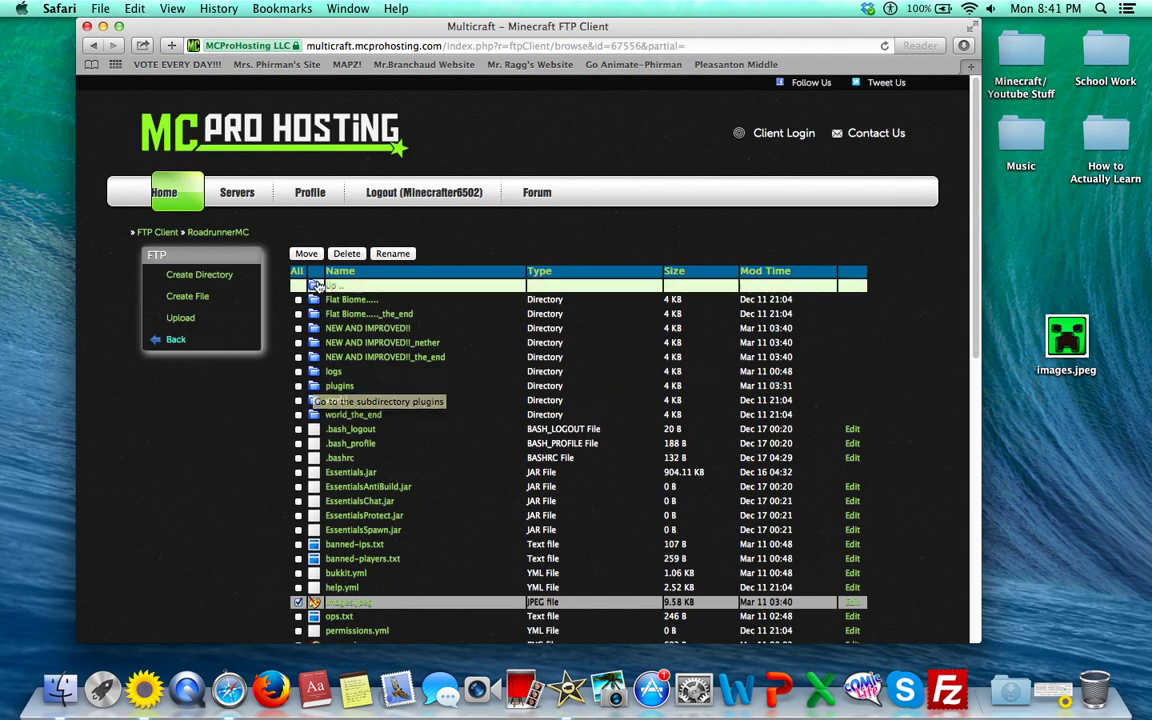
click(393, 253)
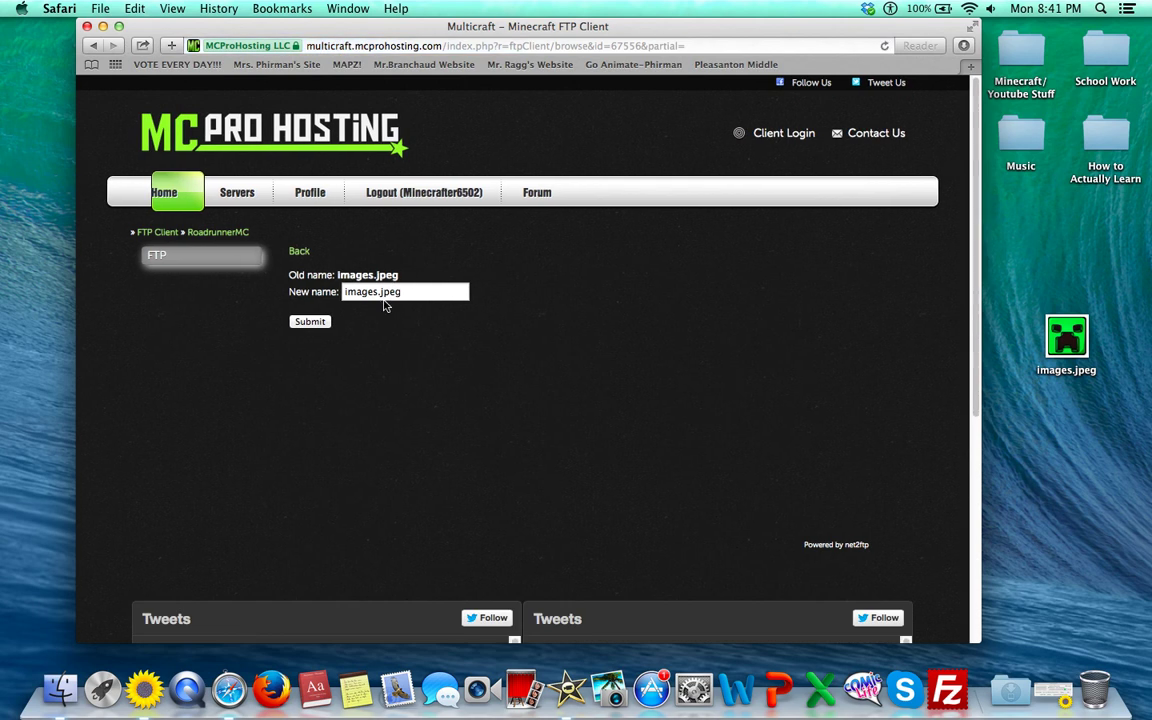
drag(376, 291, 291, 255)
text(server-icon)
Step: Move the images.jpeg icon closer to the folders on the desktop and clean up the desktop icons
drag(1067, 337, 1097, 245)
click(452, 373)
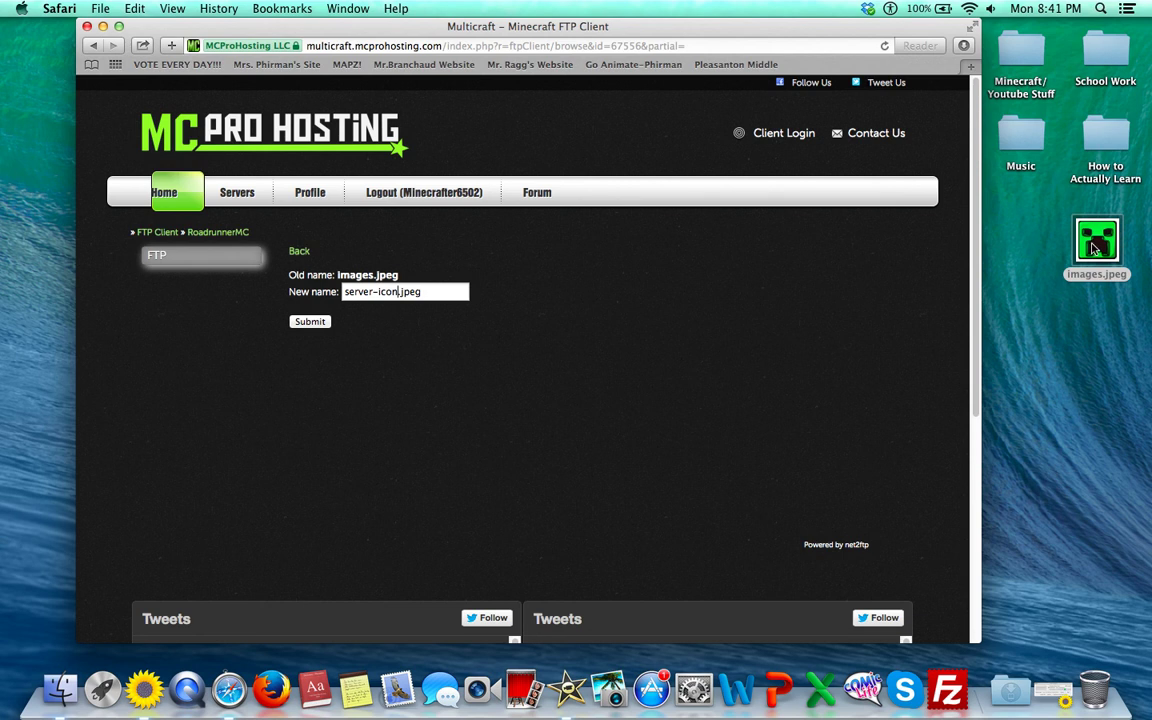
mouse_move(1092, 245)
mouse_down()
mouse_move(1095, 347)
mouse_move(1097, 245)
mouse_up()
right_click(1036, 455)
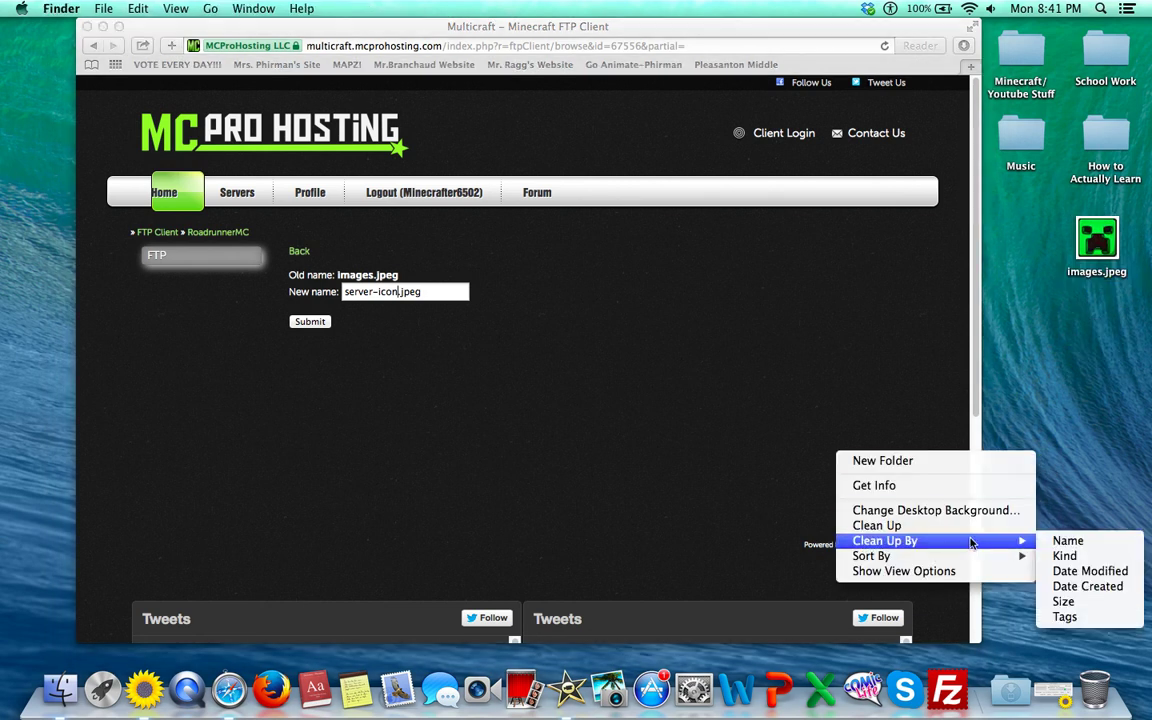
click(979, 527)
click(694, 422)
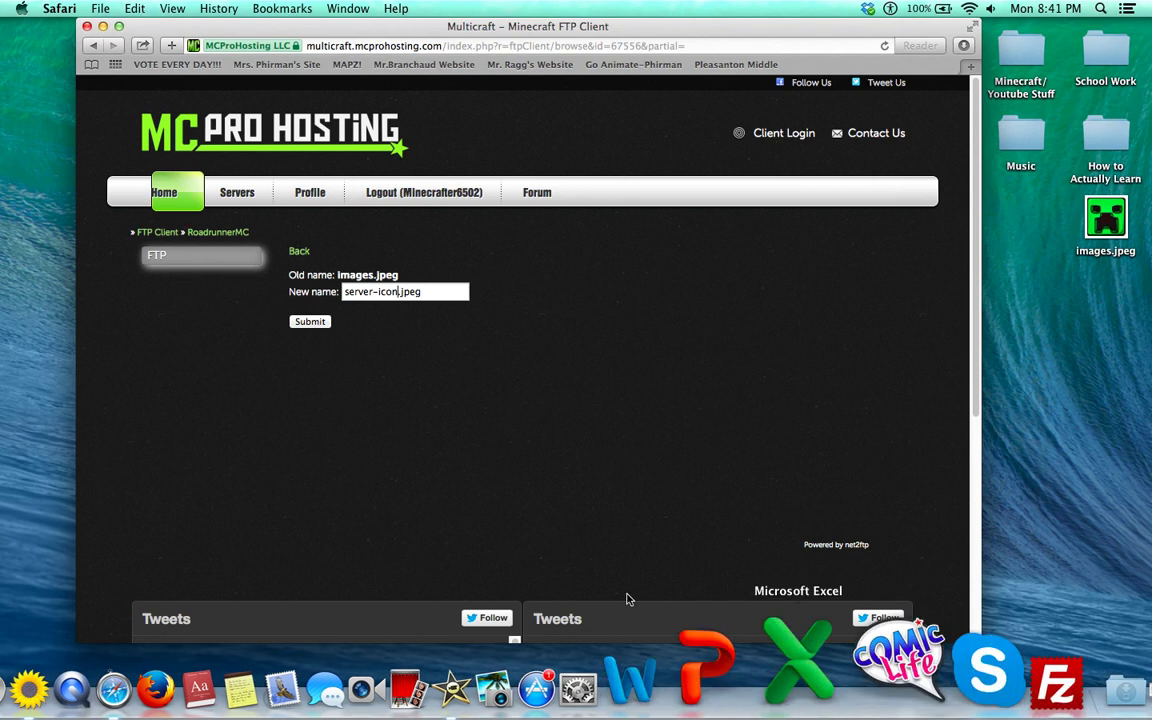
Step: Return to the control panel's home page, find Minecraft with a system search for "mine" and launch the game
click(184, 198)
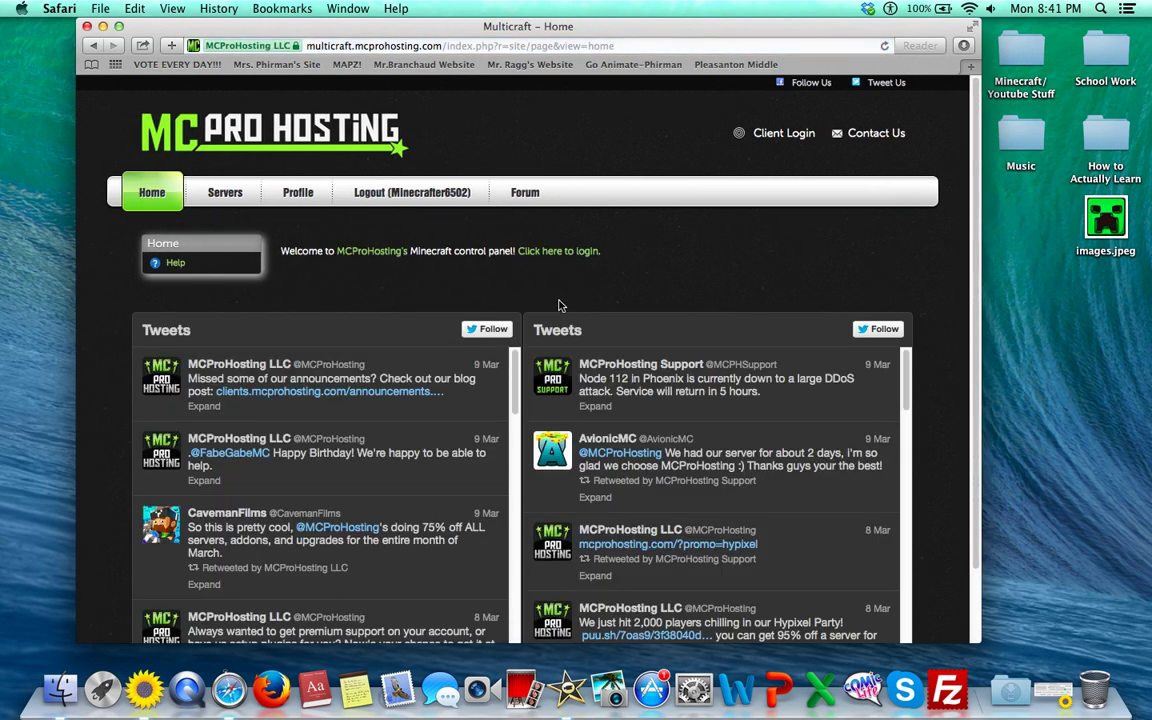
click(1103, 8)
text(mine)
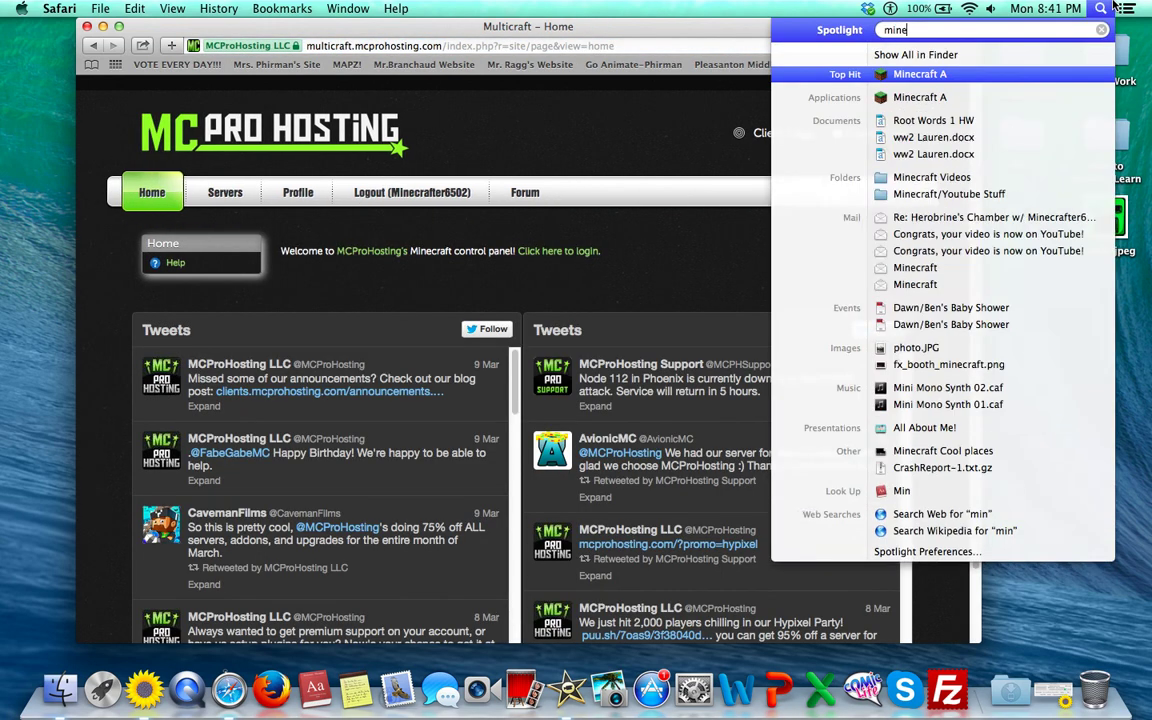
key(Return)
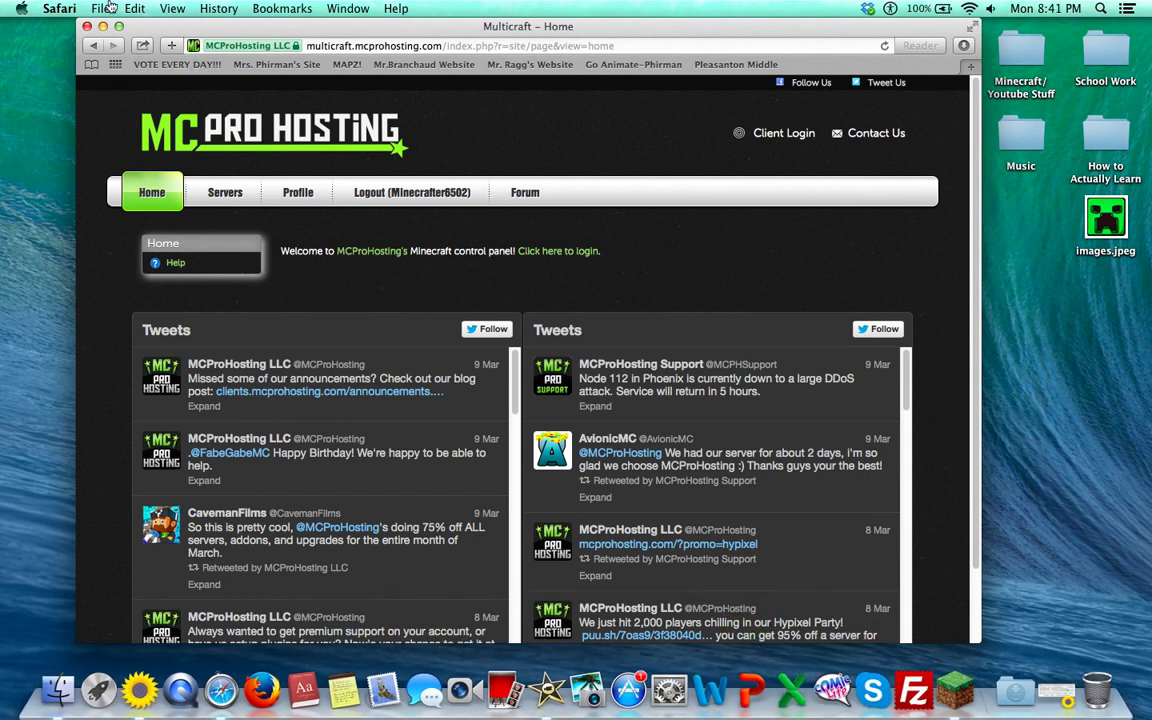
click(958, 690)
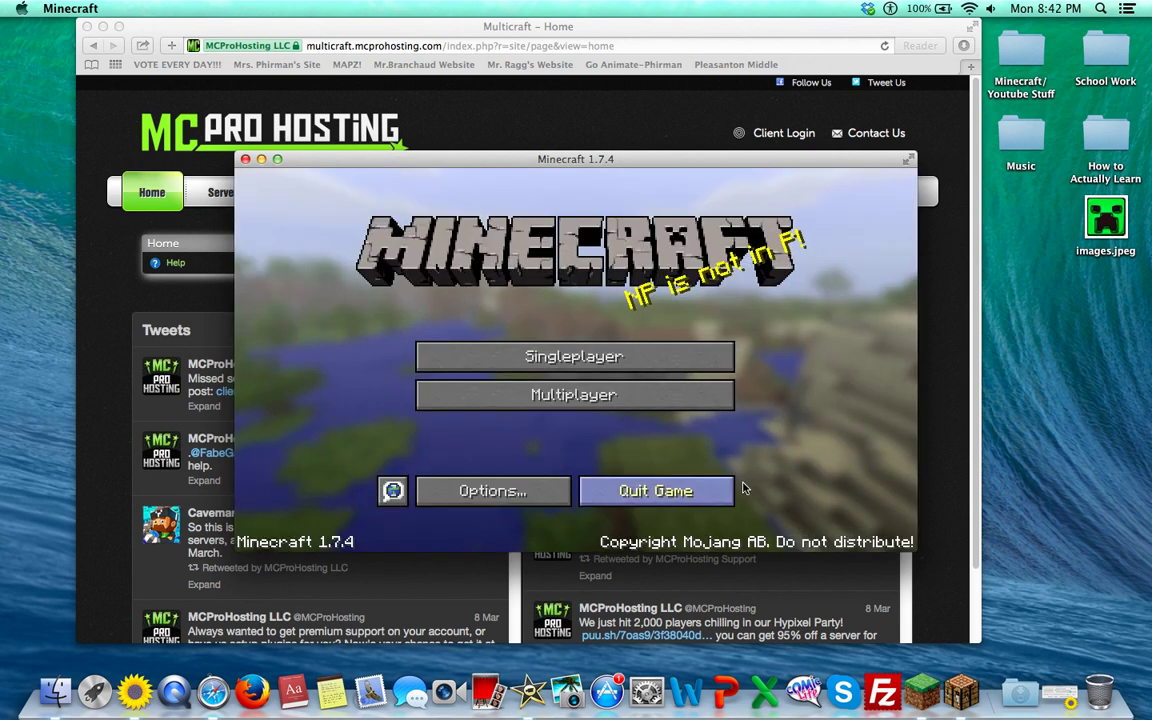
click(740, 484)
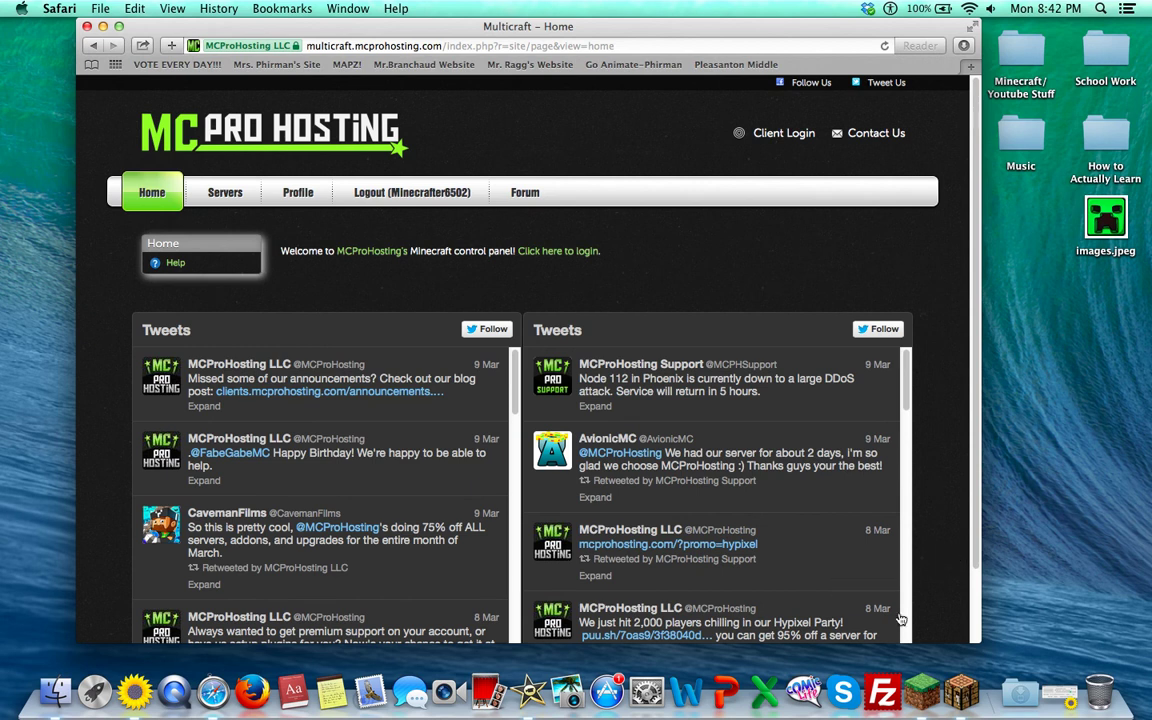
click(922, 690)
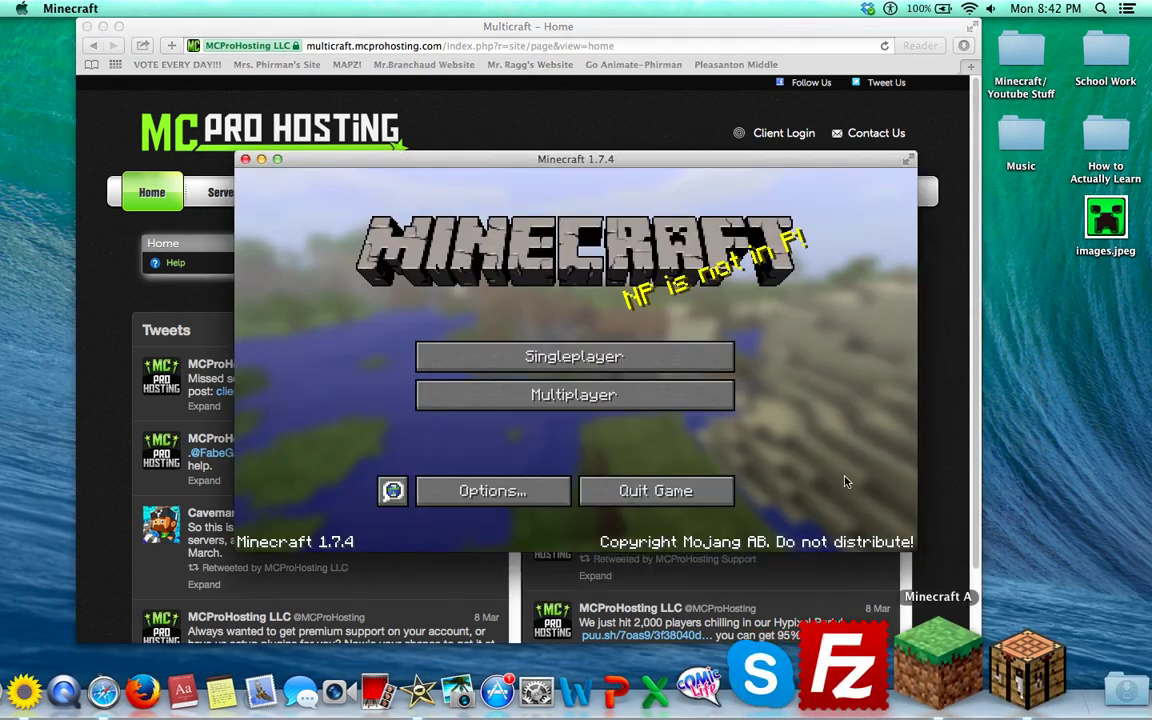
Step: Open Minecraft's multiplayer server list, select the Roadrunner :D server and refresh the list to check its icon
click(712, 399)
scroll(712, 399, down, 3)
click(368, 397)
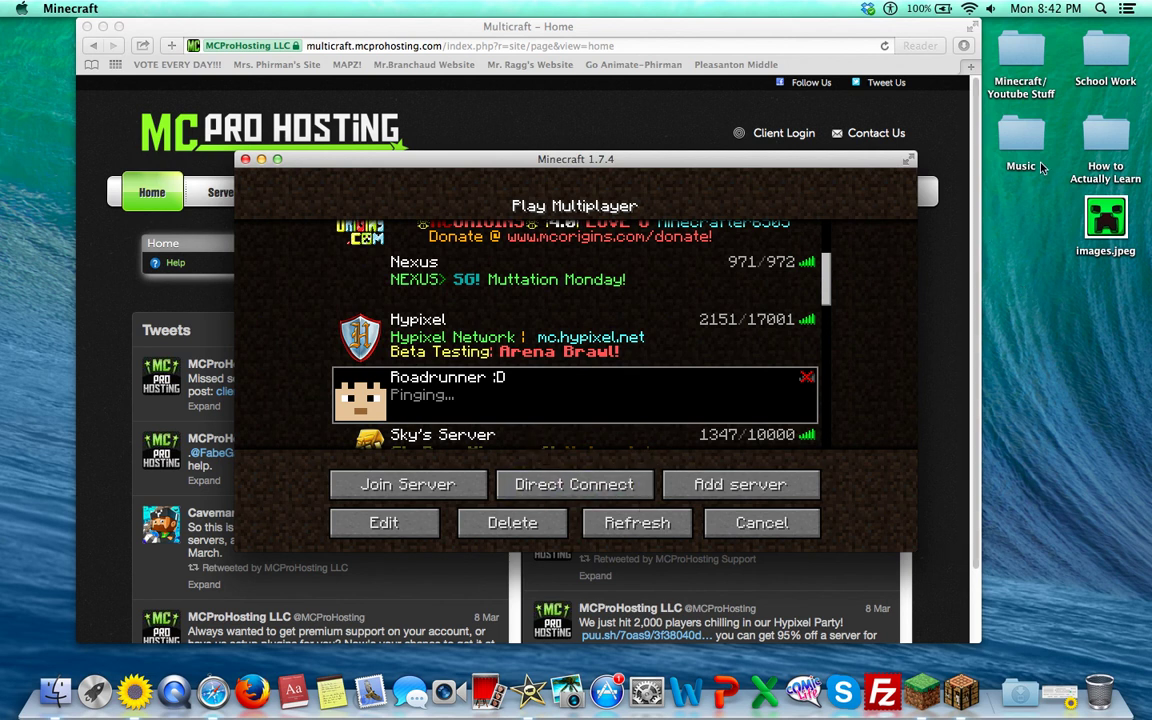
click(637, 522)
scroll(708, 256, down, 5)
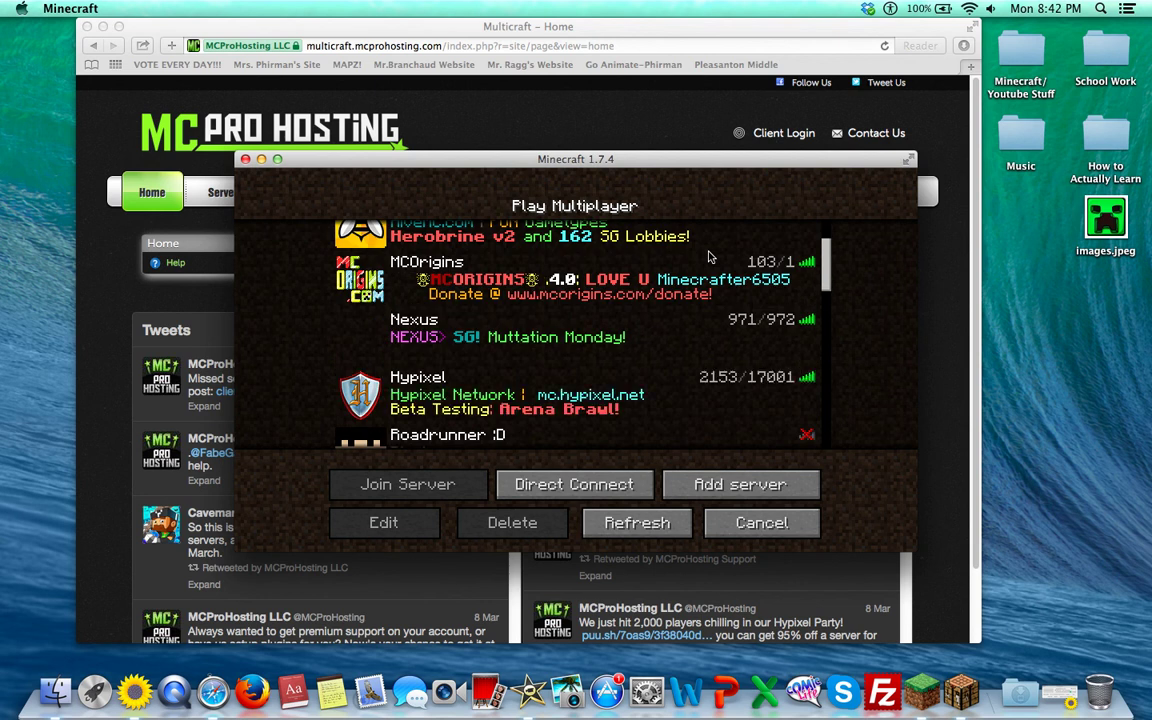
Step: Try to join the Roadrunner :D server, cancel the login and quit Minecraft
double_click(704, 334)
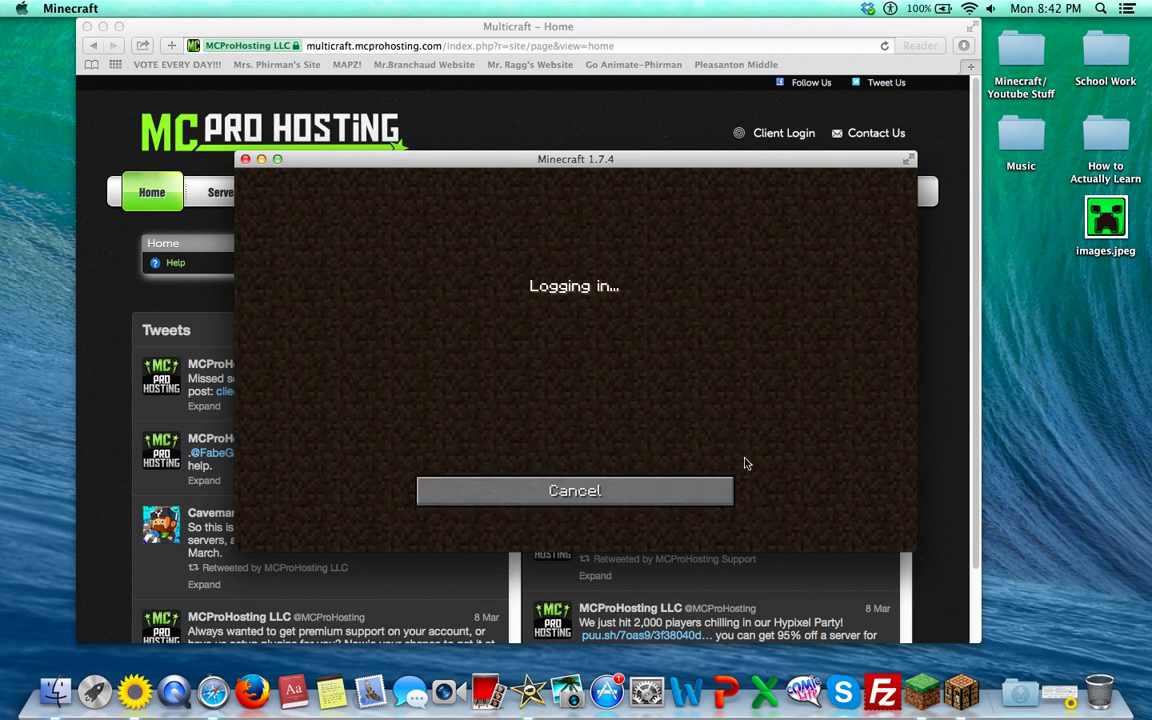
click(665, 493)
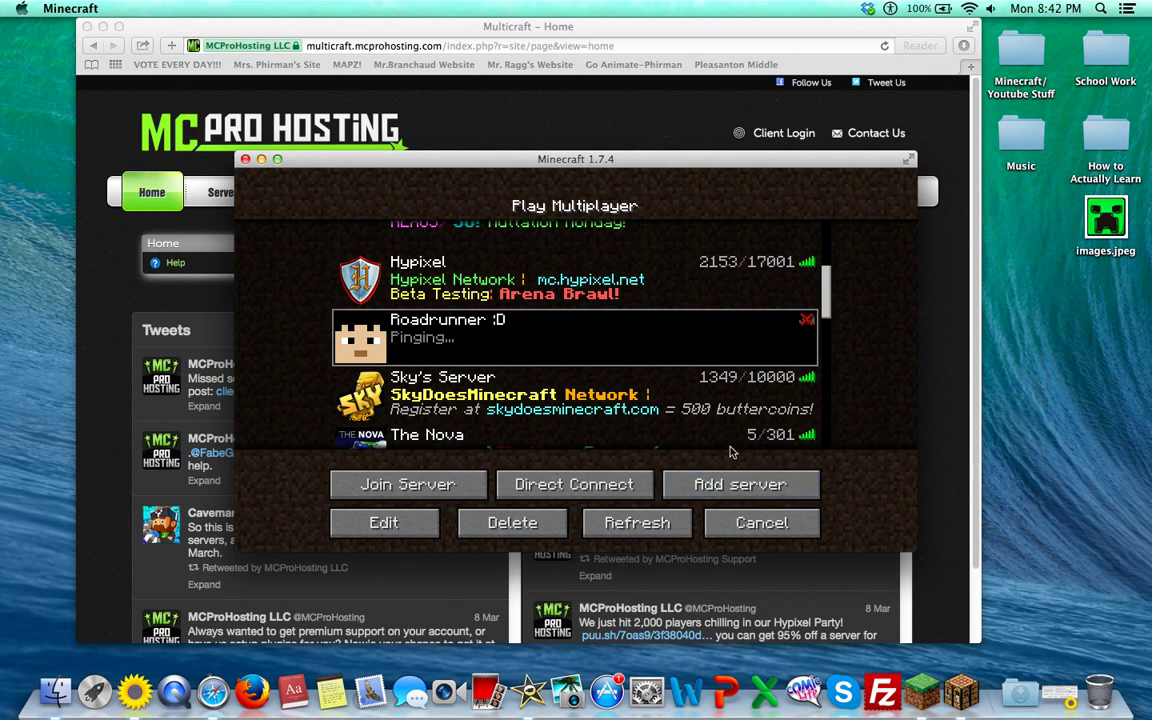
click(738, 522)
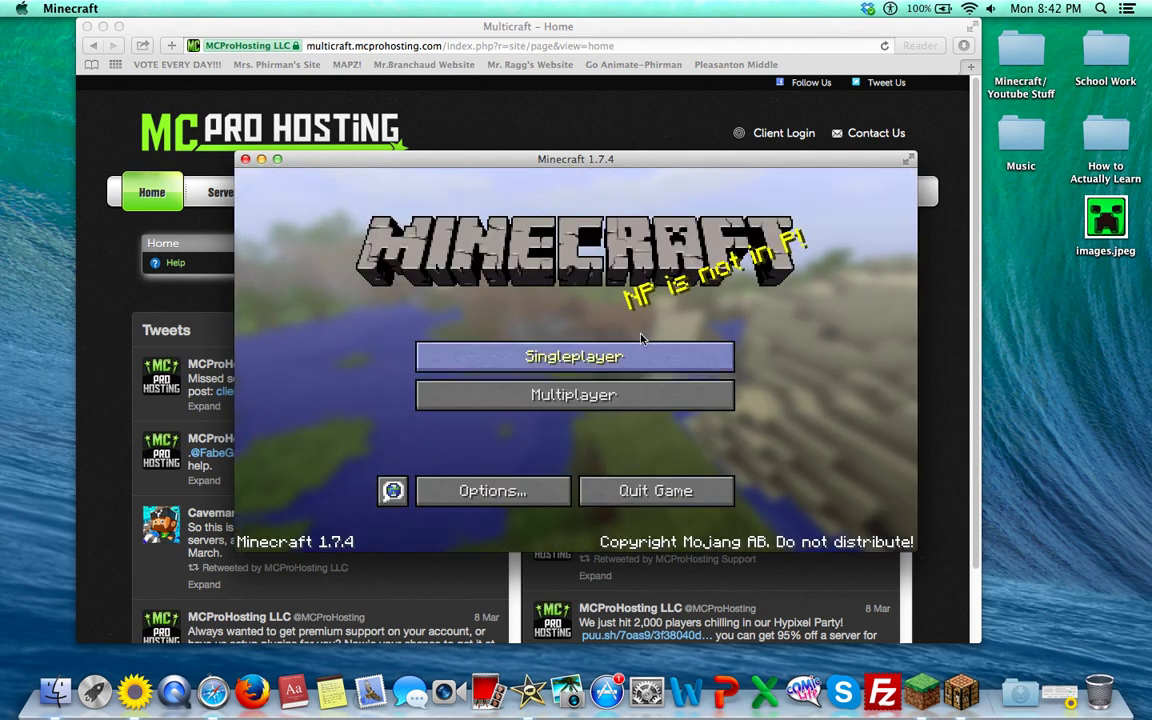
click(655, 490)
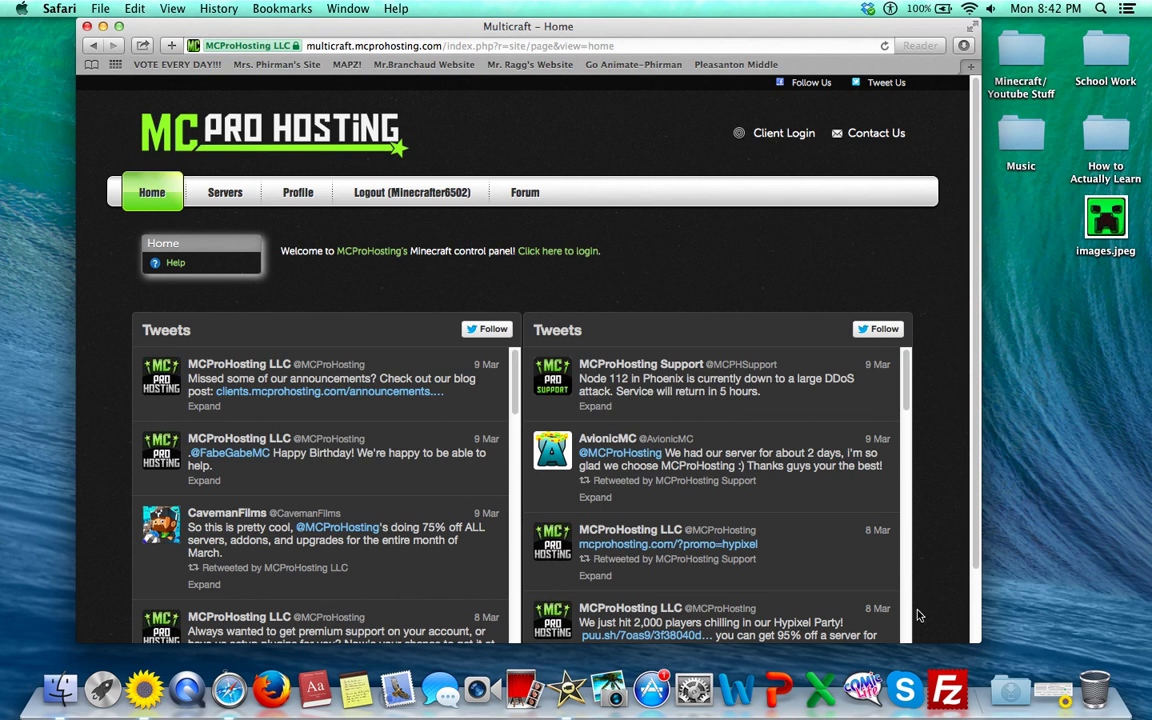
click(144, 688)
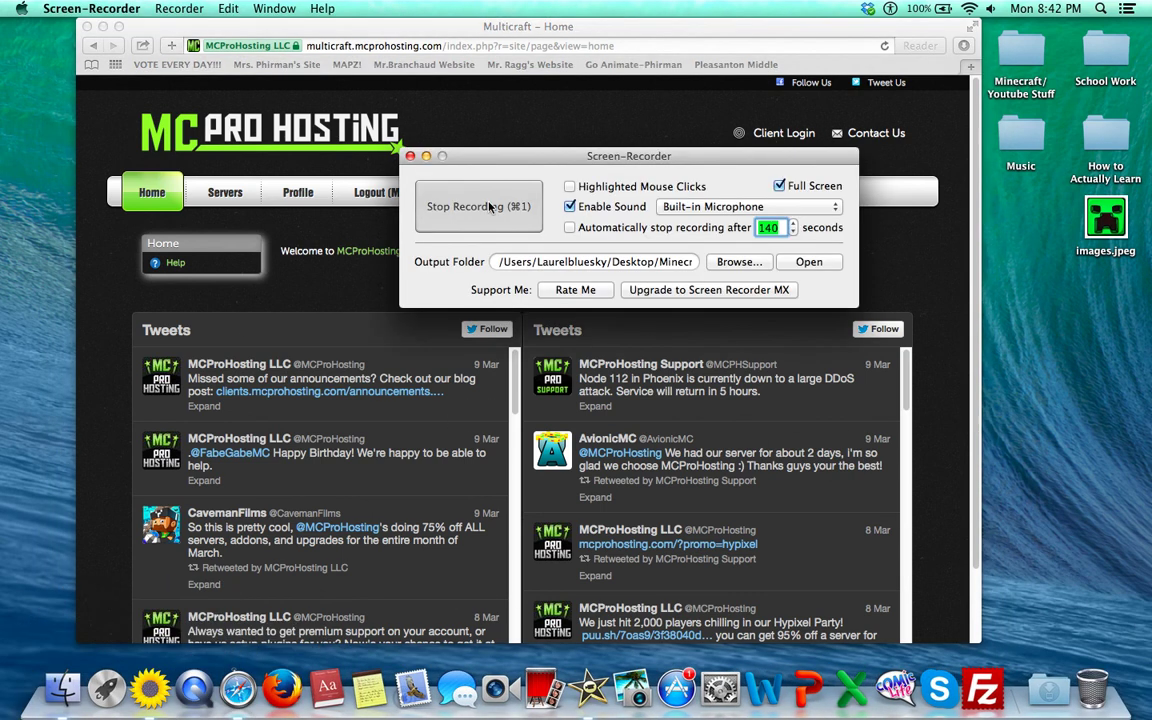